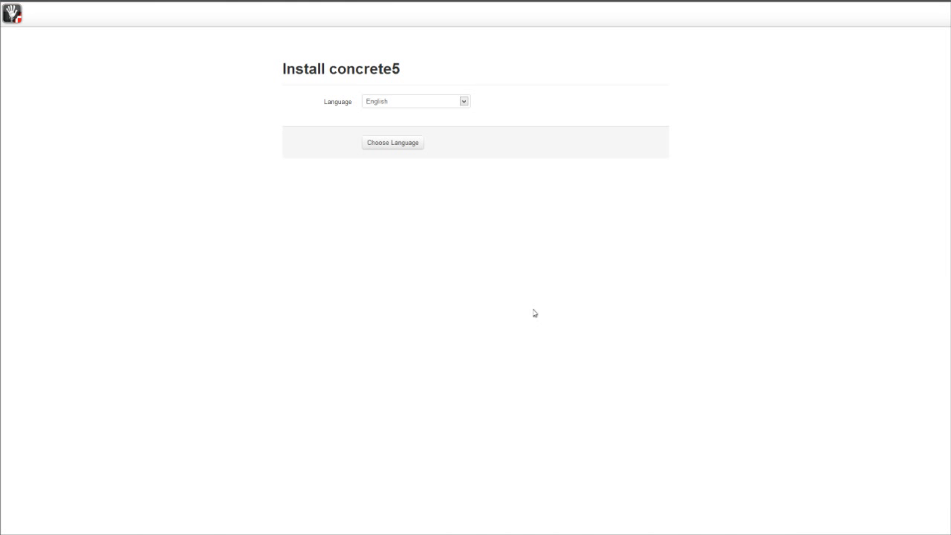
Step: Choose 'dansk' as the installer language to bring up the Danish requirements check
click(463, 106)
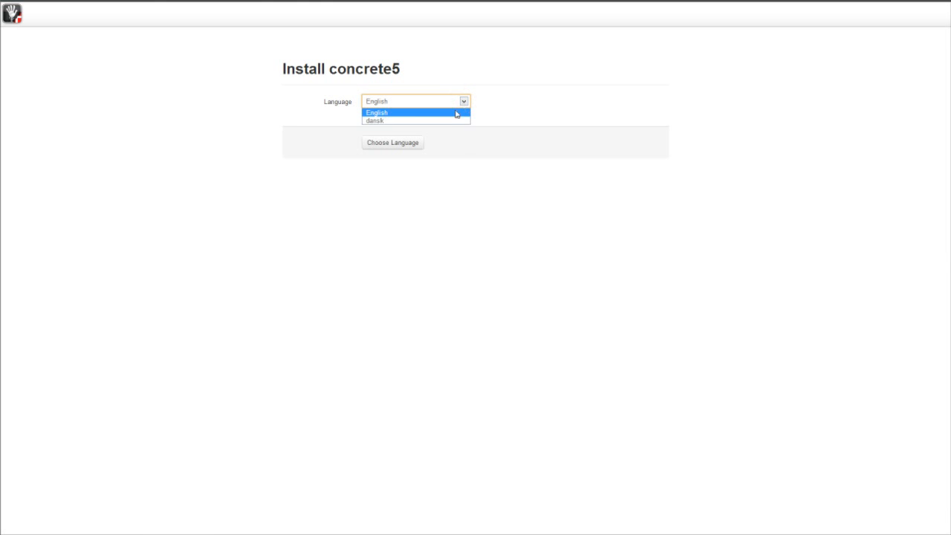
click(445, 117)
click(407, 148)
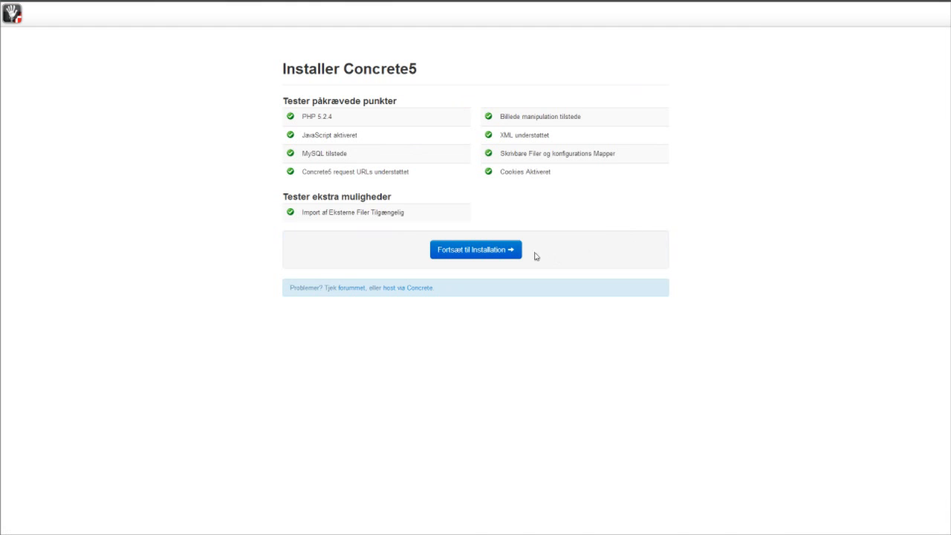
Step: Continue to the install form and name the site 'Concrete5 Demoside'
click(497, 256)
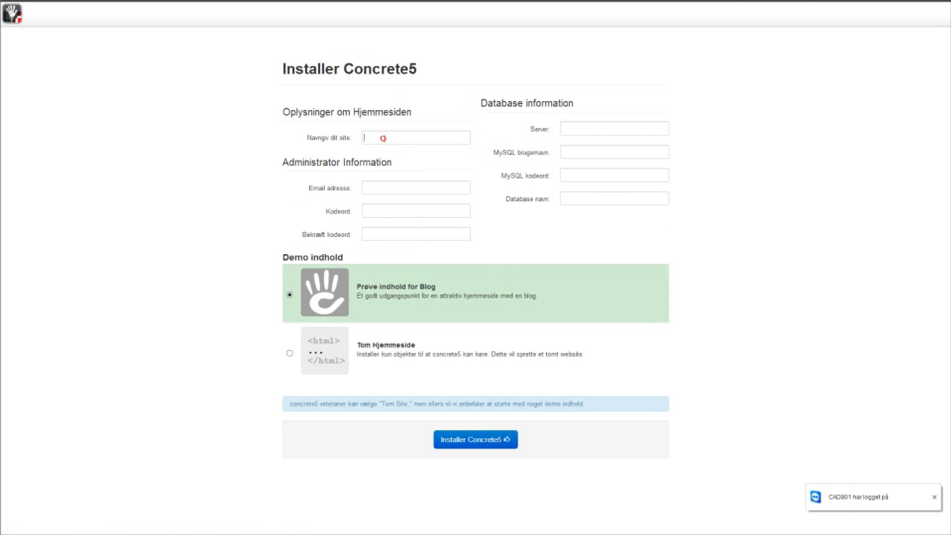
click(384, 139)
text(Con)
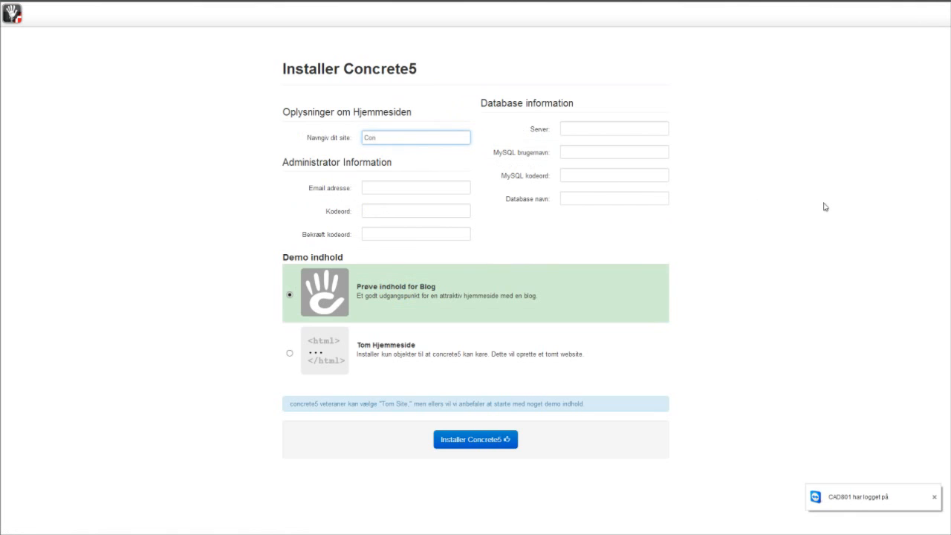
text(crete5 )
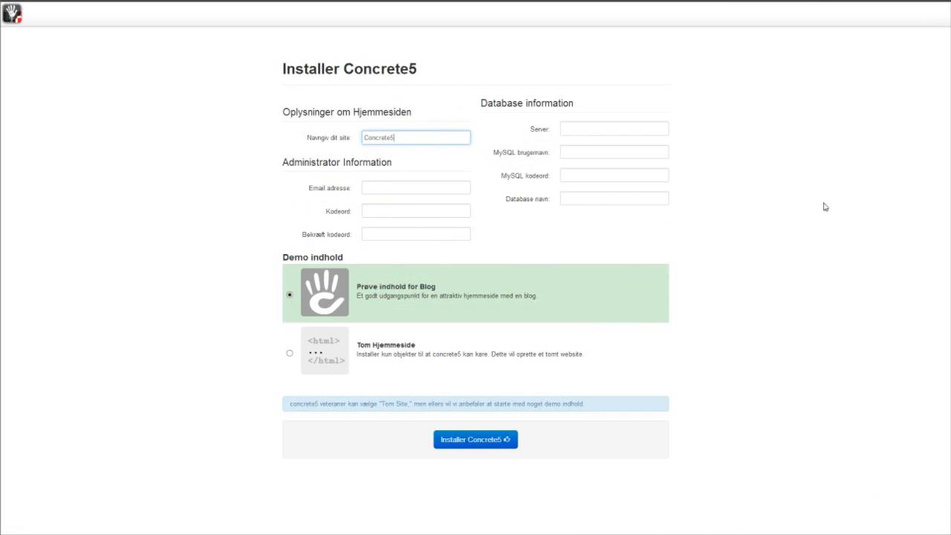
text(Demoside)
Step: Enter the administrator's e-mail address and the admin password twice
click(418, 188)
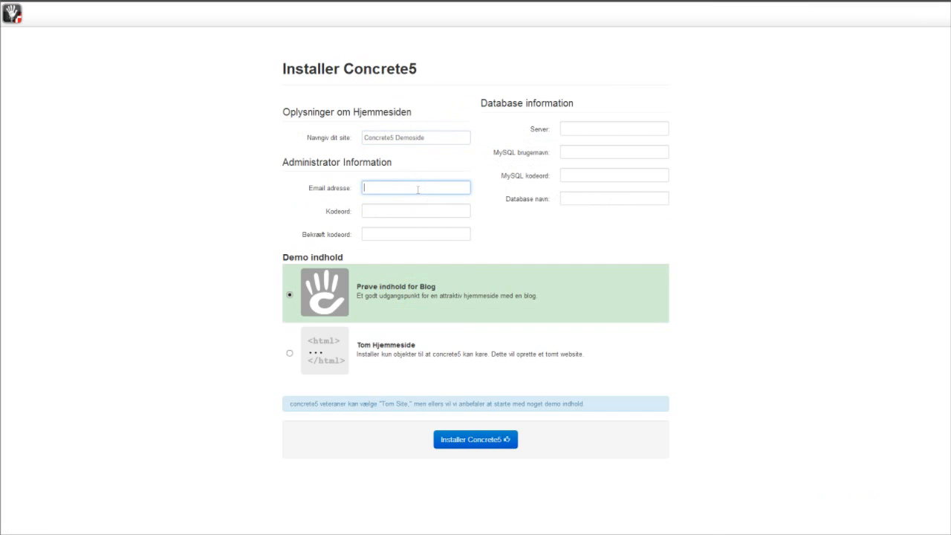
click(393, 215)
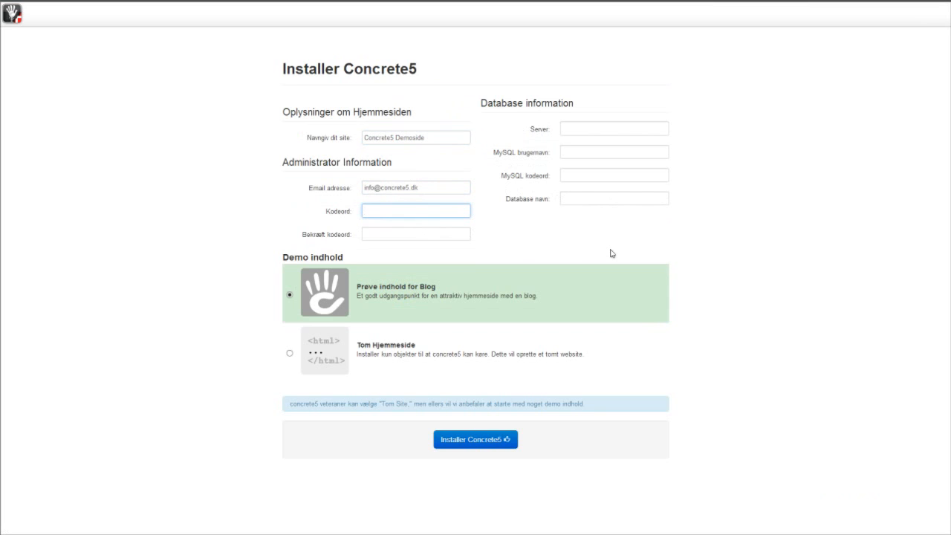
text(******)
click(400, 233)
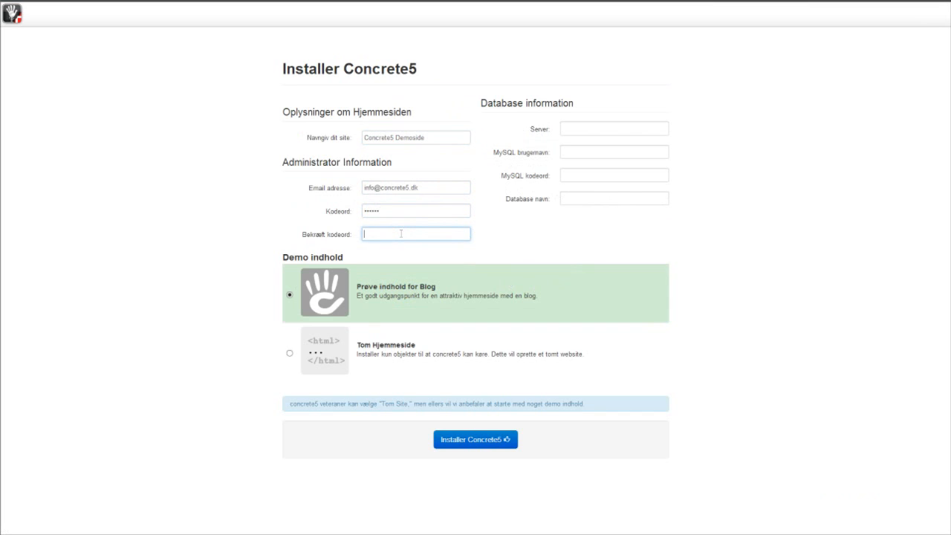
text(******)
Step: Enter server localhost, the MySQL user name and password, and database name c5demo9_DB
click(614, 127)
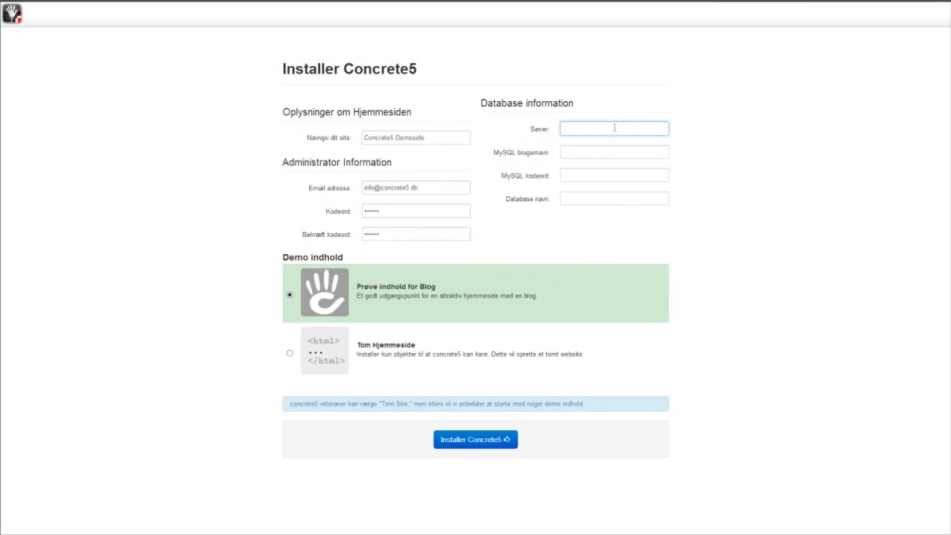
text(localhost)
click(618, 153)
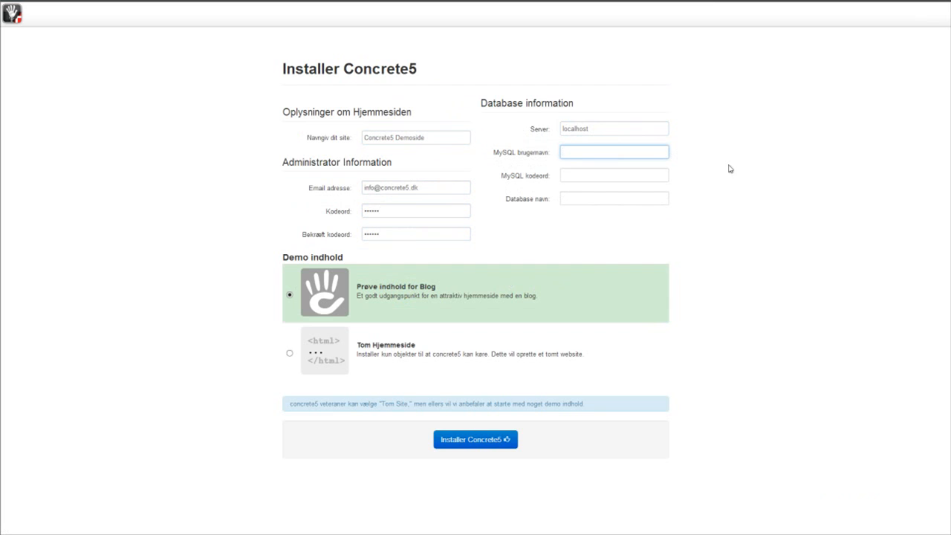
text(c5demo9_us)
key(Tab)
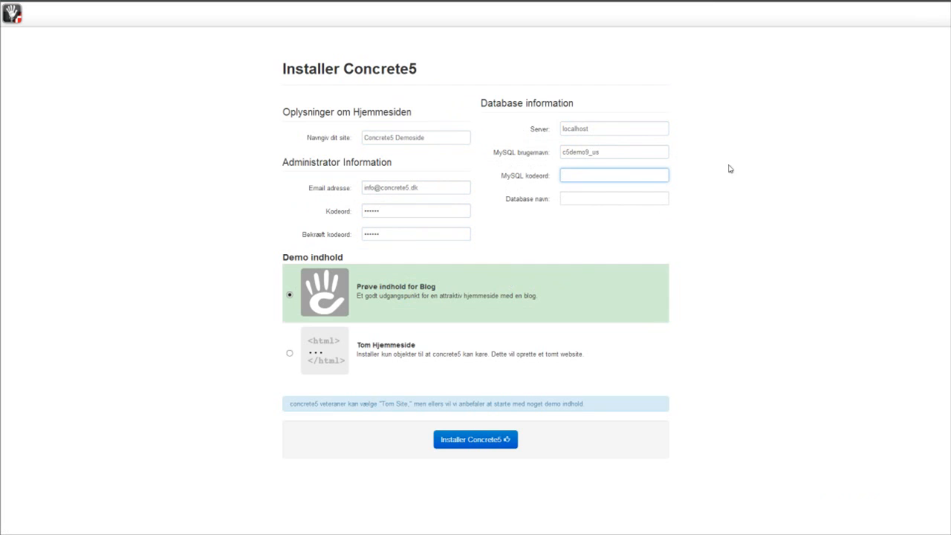
text(••••••)
key(Tab)
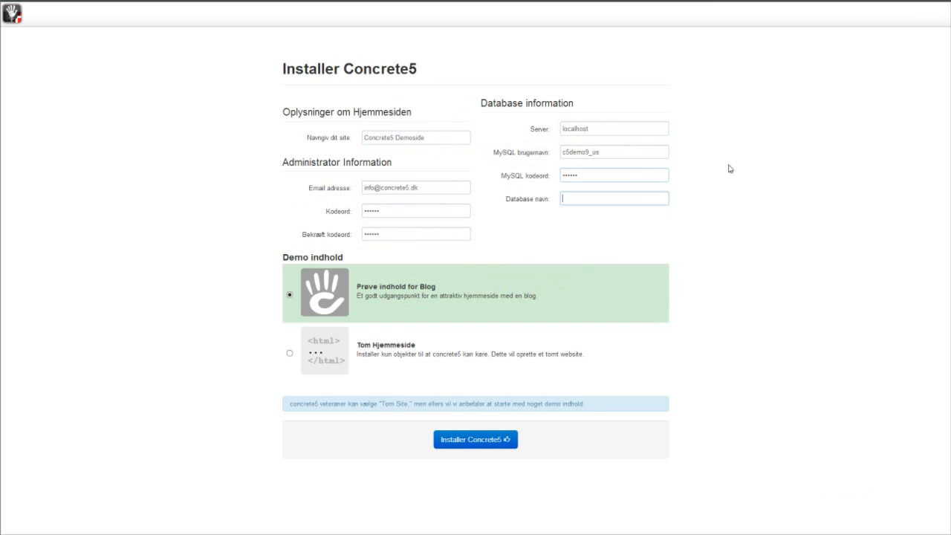
text(c5demo9_D)
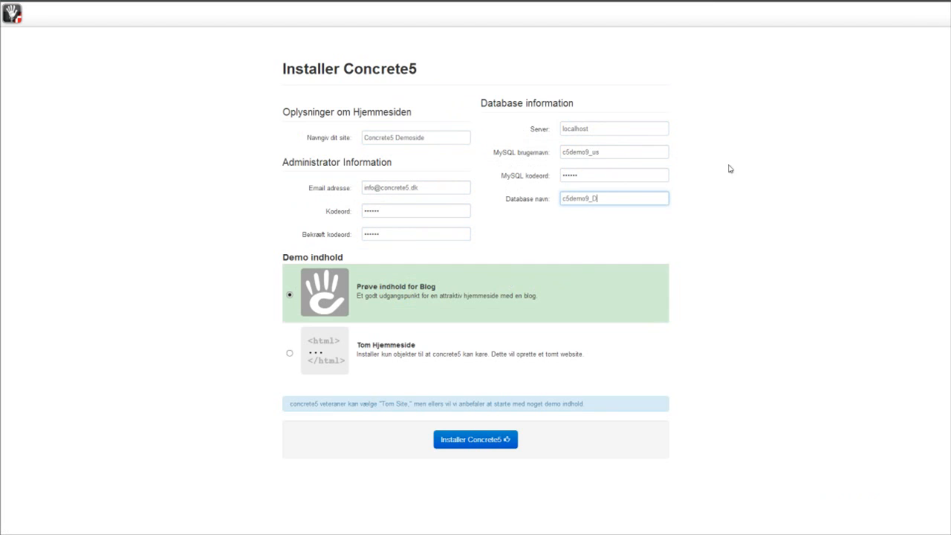
text(B)
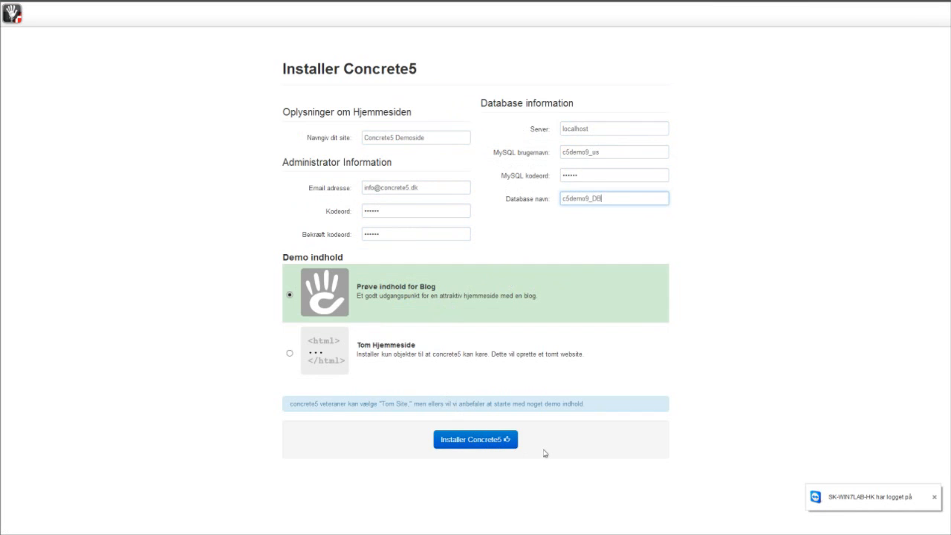
Step: After the connection error, change the database name to c5demo9_db and rerun the installation
click(476, 440)
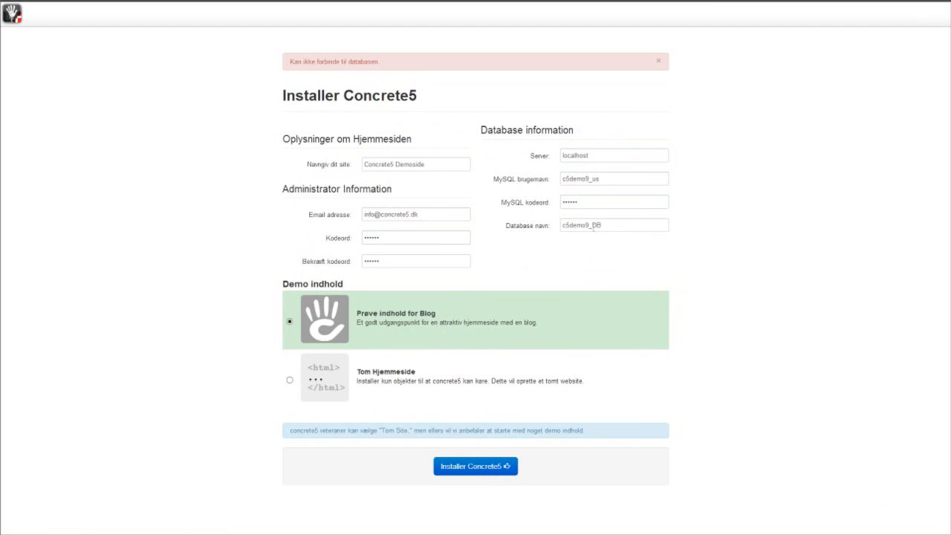
drag(591, 225, 601, 226)
text(db)
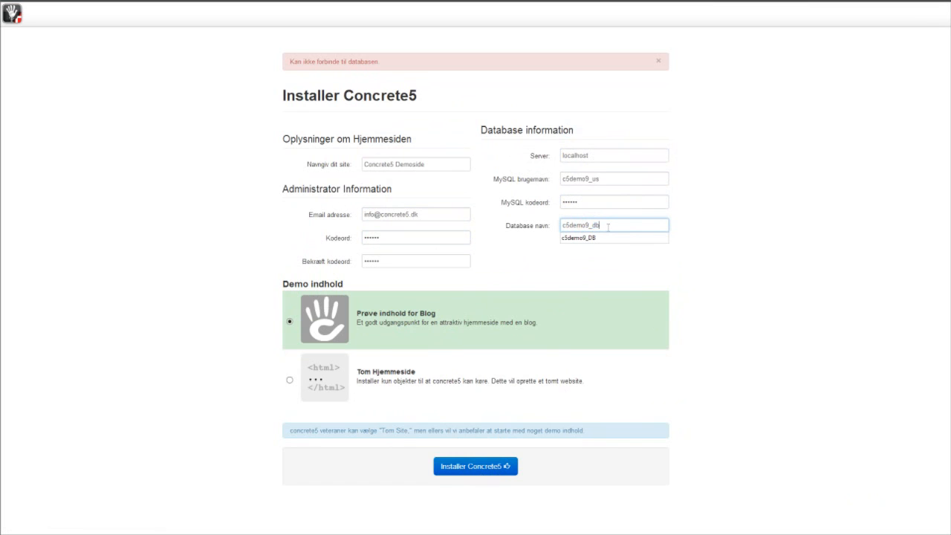
click(768, 251)
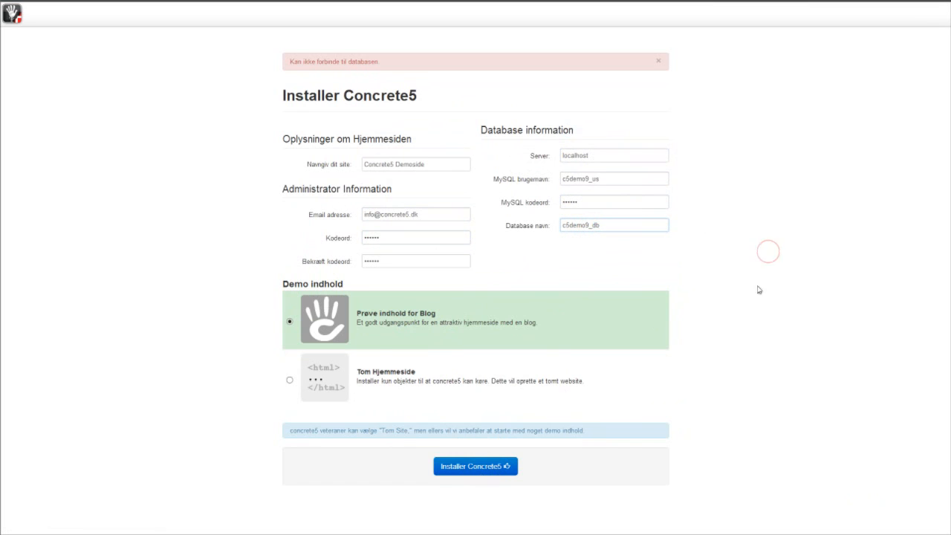
click(487, 468)
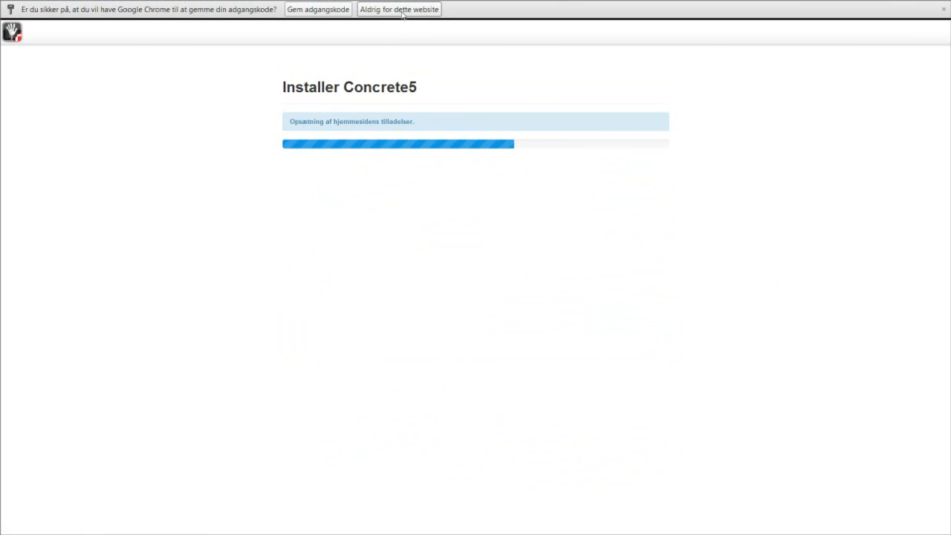
Step: Decline saving the password, then proceed to the finished Concrete5 Demoside homepage
click(401, 10)
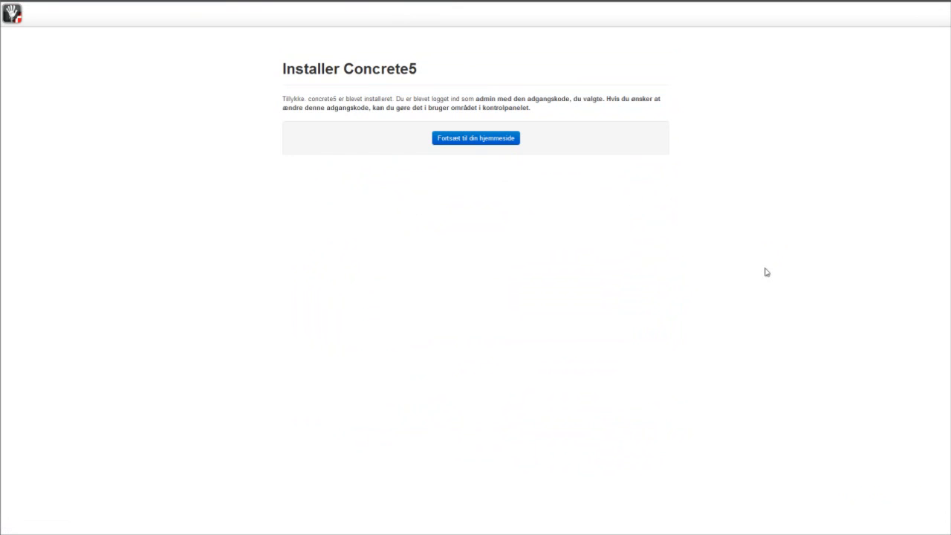
click(480, 144)
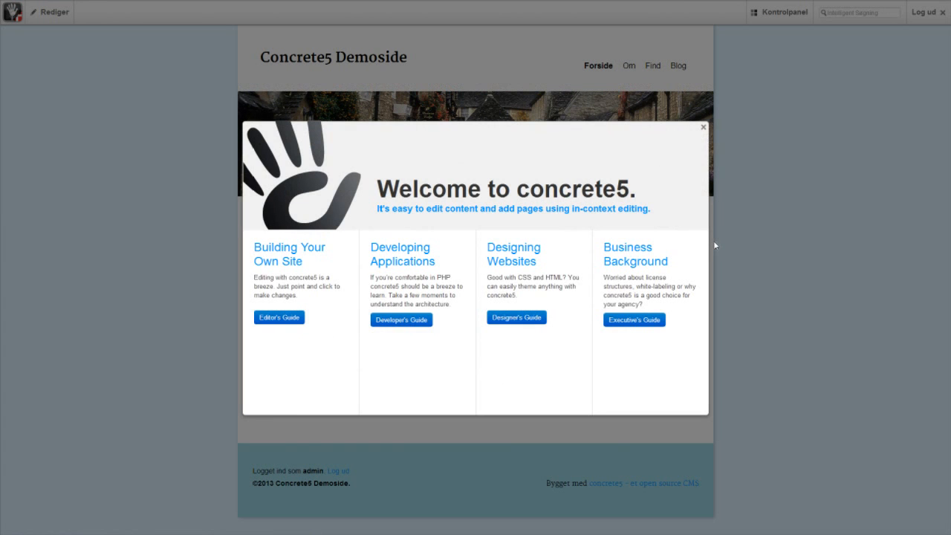
Step: Dismiss the Welcome to concrete5 dialog and log out with 'Log ud'
click(703, 130)
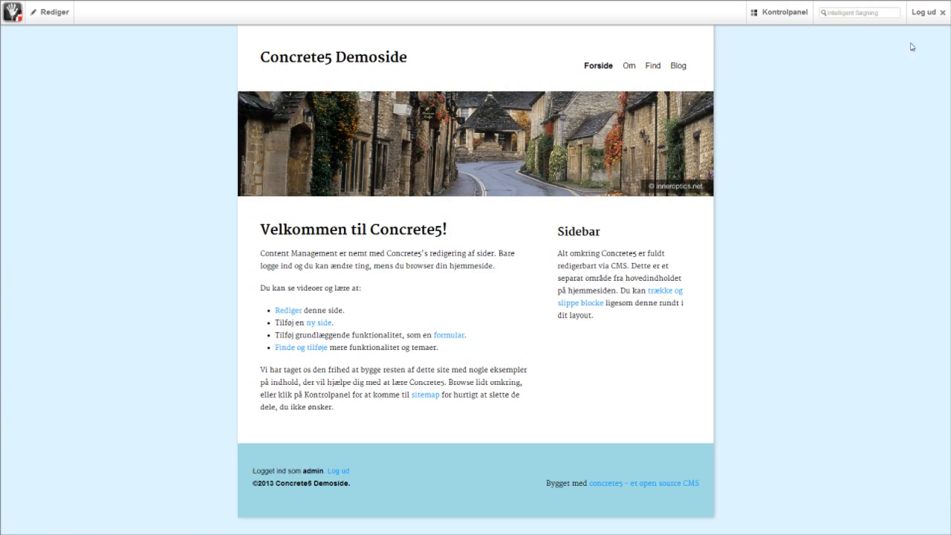
click(923, 11)
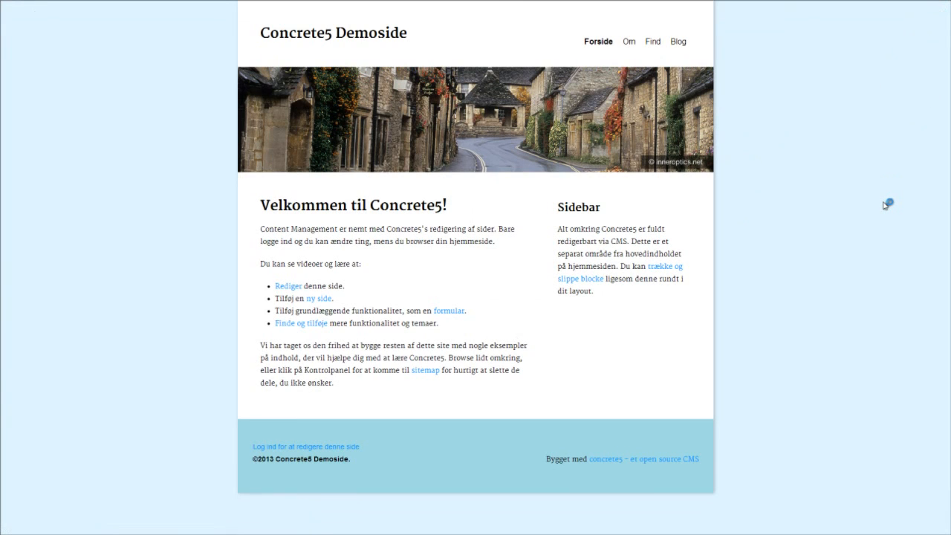